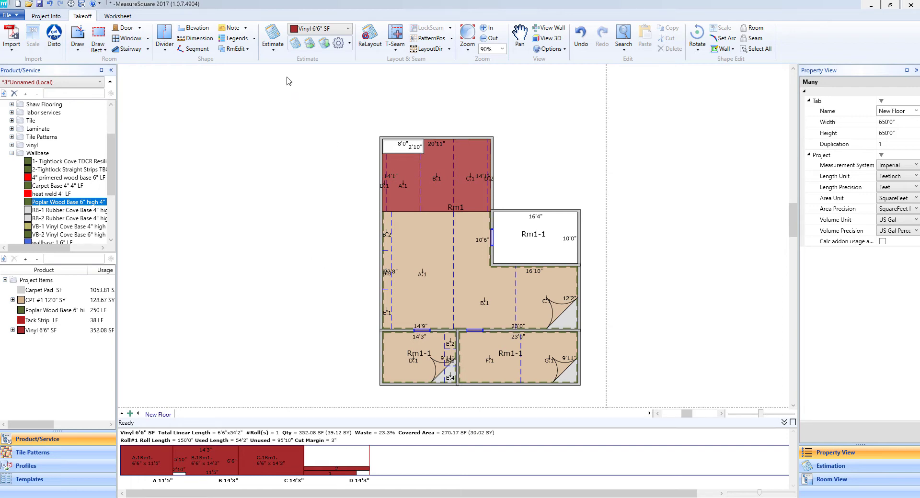
# Add a legend of all five project products and move it up-left above the floor plan.
pyautogui.click(236, 38)
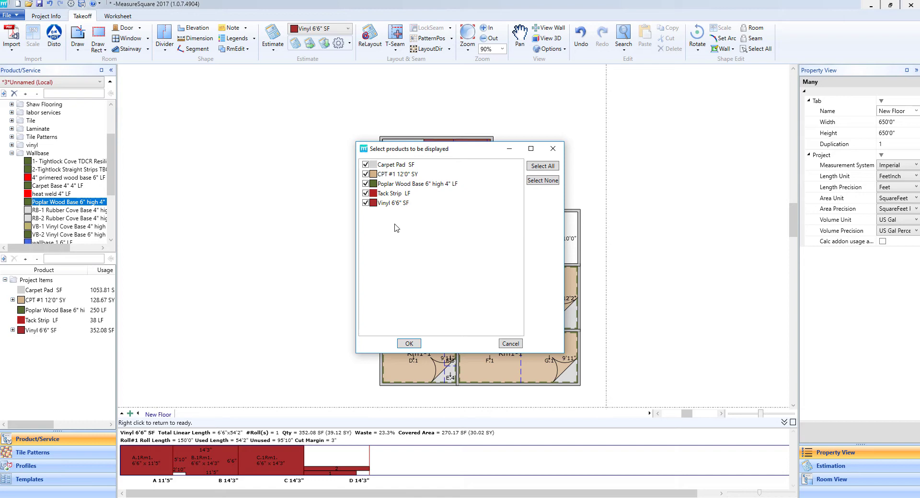
pyautogui.click(415, 346)
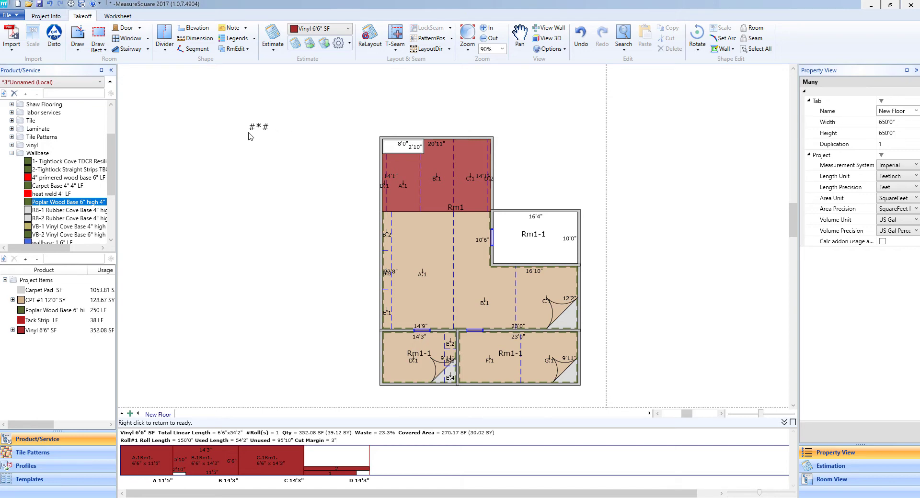
pyautogui.click(248, 136)
pyautogui.scroll(-2, 288, 172)
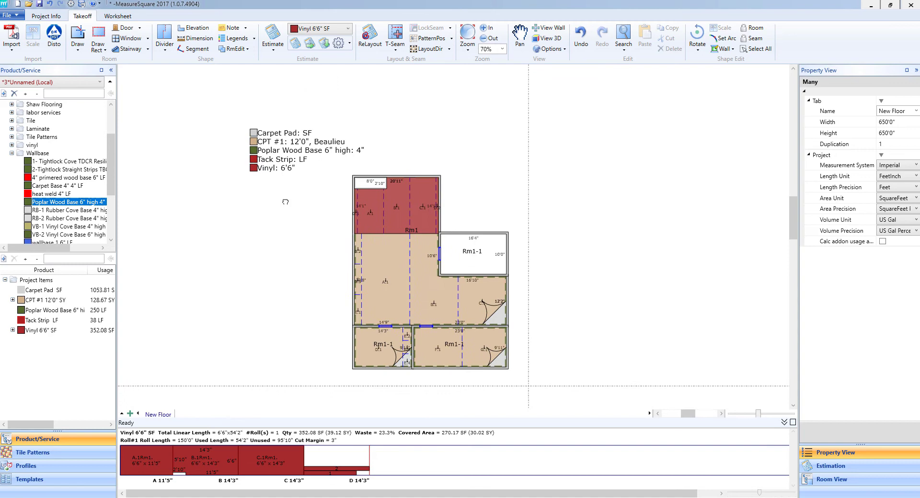
pyautogui.click(272, 153)
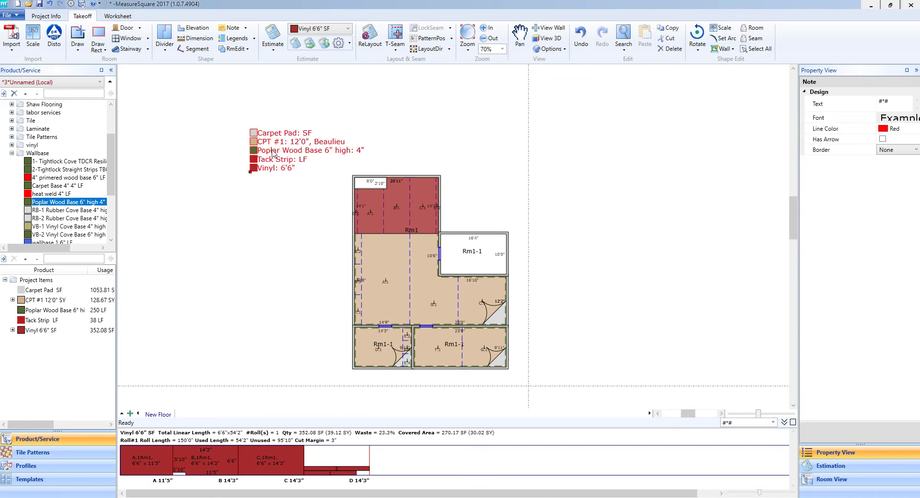
pyautogui.moveTo(272, 154)
pyautogui.mouseDown()
pyautogui.moveTo(274, 137)
pyautogui.moveTo(265, 147)
pyautogui.mouseUp()
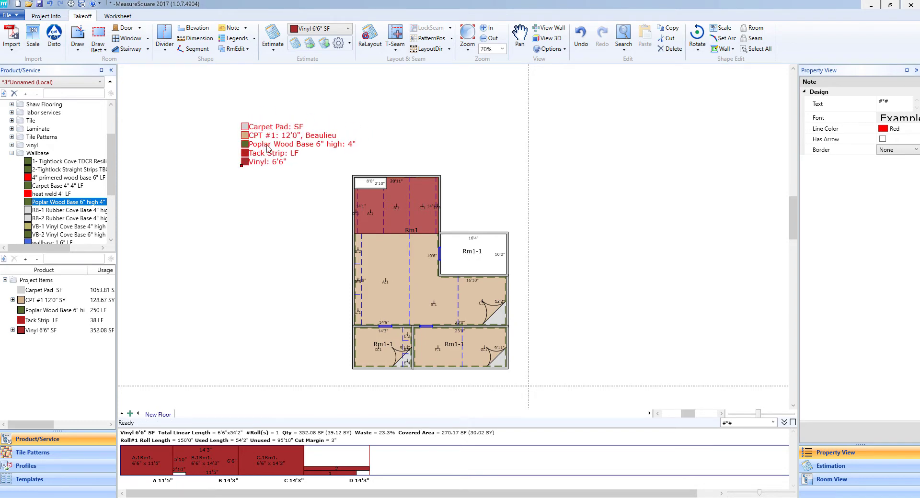
pyautogui.doubleClick(267, 150)
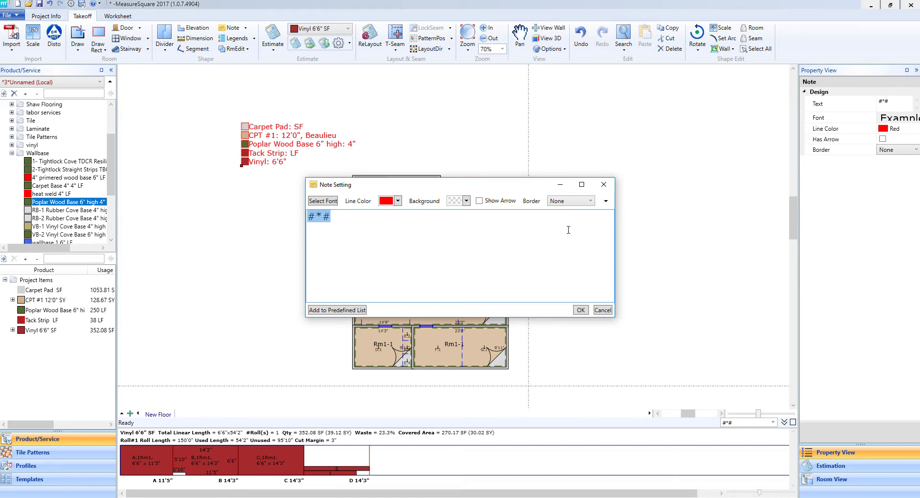
pyautogui.click(580, 310)
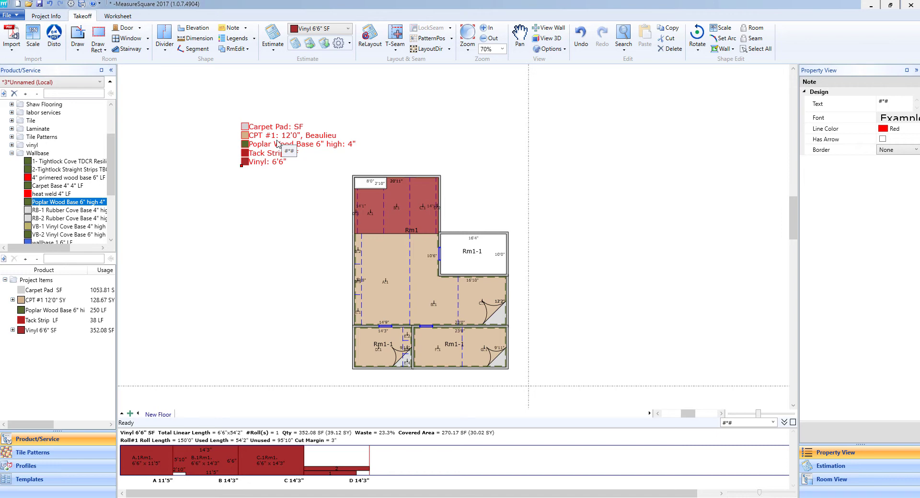
# Delete the plain legend and place a Product Usages legend for all products above the plan.
pyautogui.click(277, 144)
pyautogui.press('Delete')
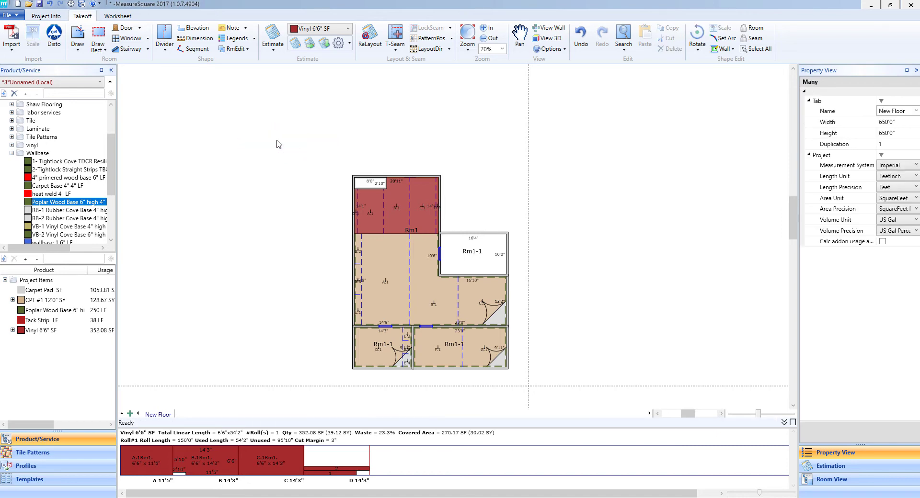
pyautogui.click(255, 39)
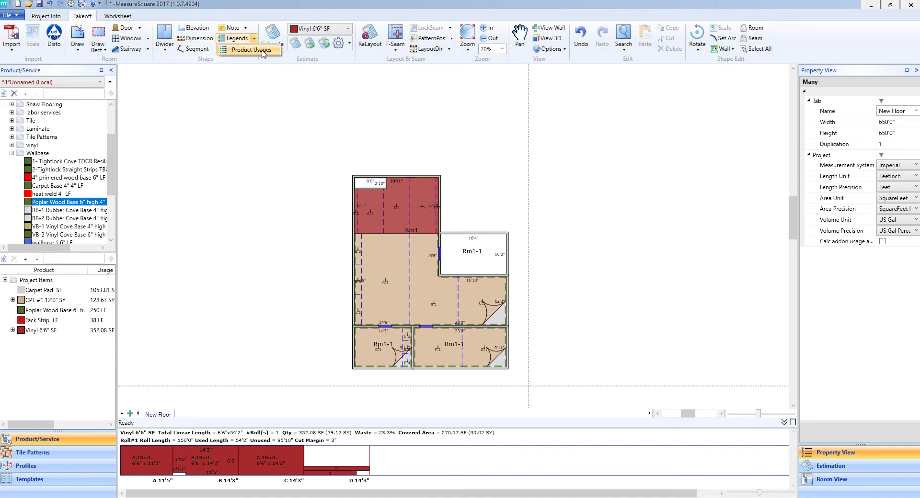
pyautogui.click(263, 51)
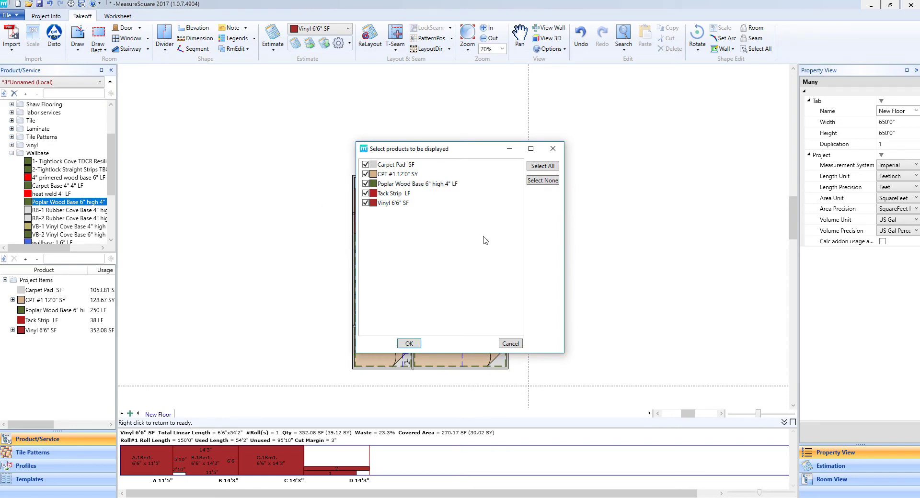
pyautogui.click(410, 344)
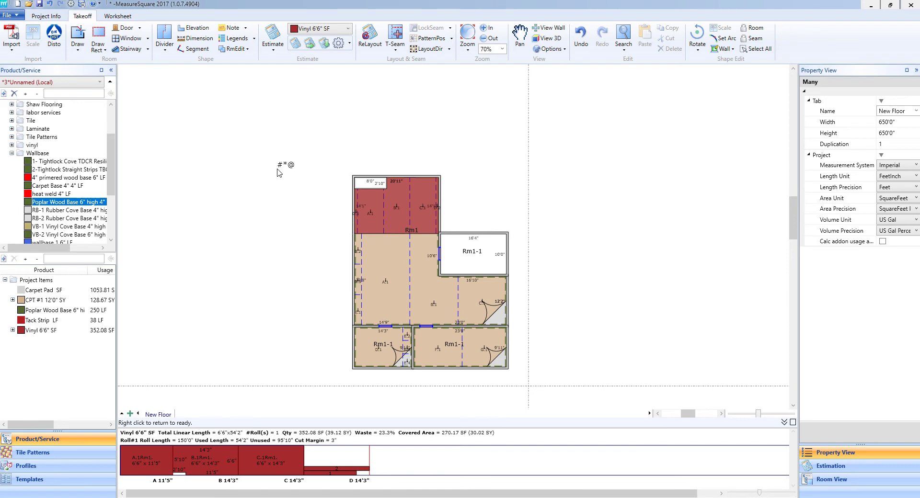
pyautogui.click(275, 168)
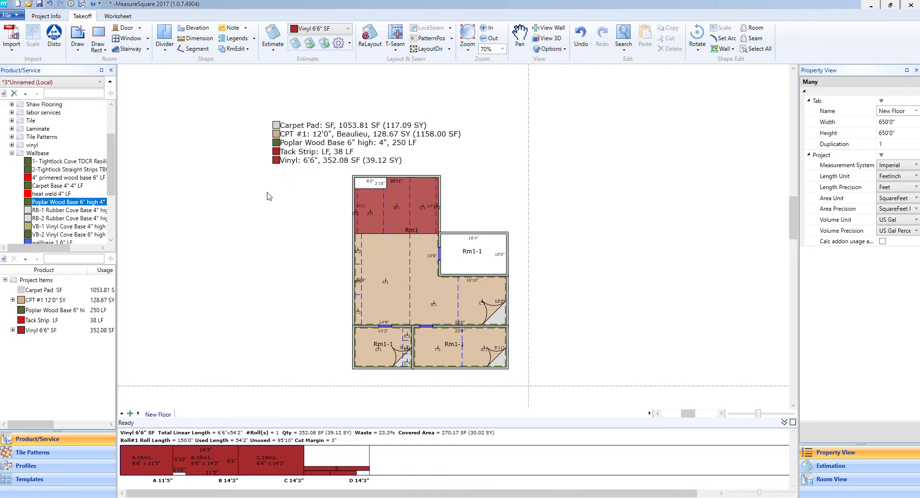
# Open the usage legend's Note Setting and close it to remove the legend.
pyautogui.doubleClick(303, 155)
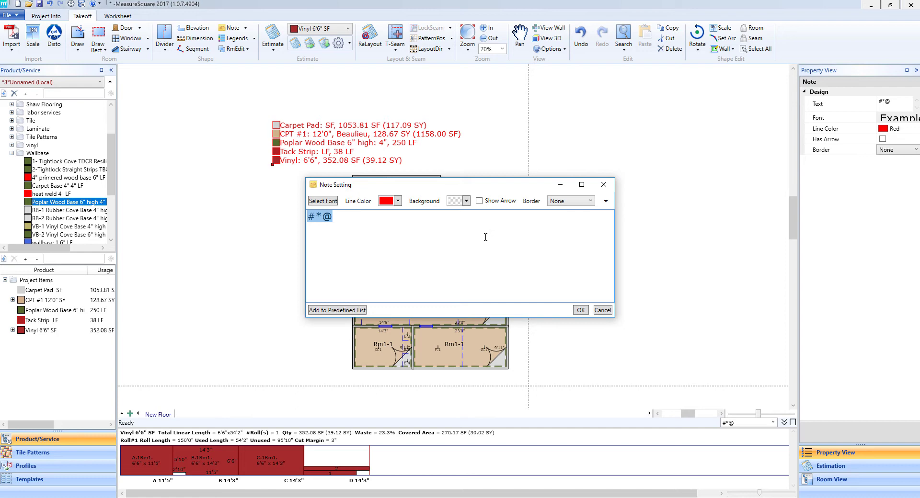
pyautogui.click(579, 310)
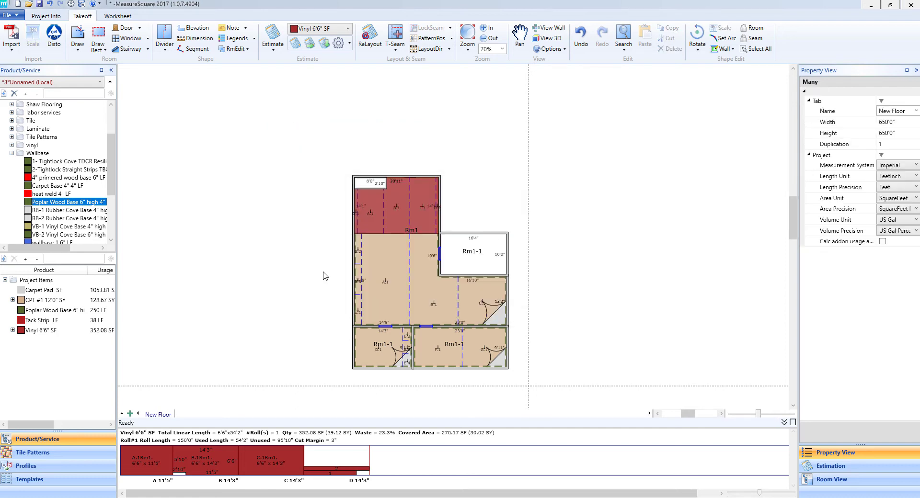
# Start a new arrow note reading 'No Product' and add that text to the predefined list.
pyautogui.click(234, 29)
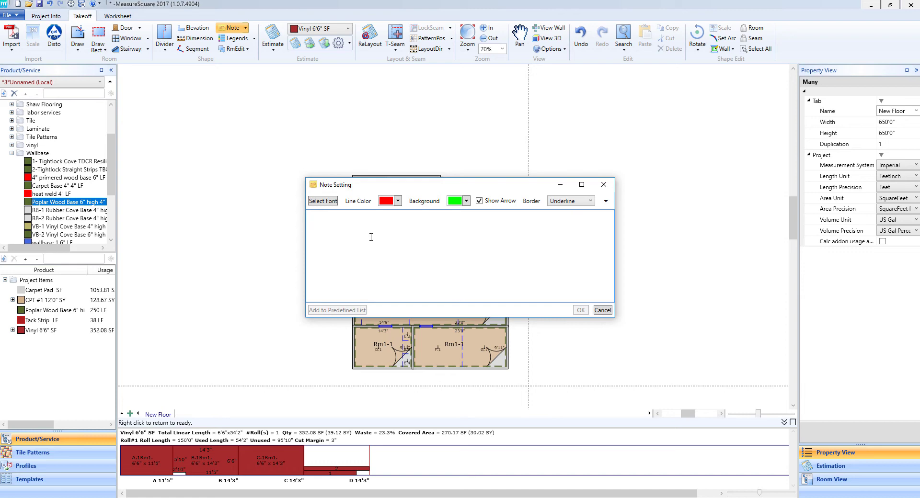
pyautogui.write('No Product')
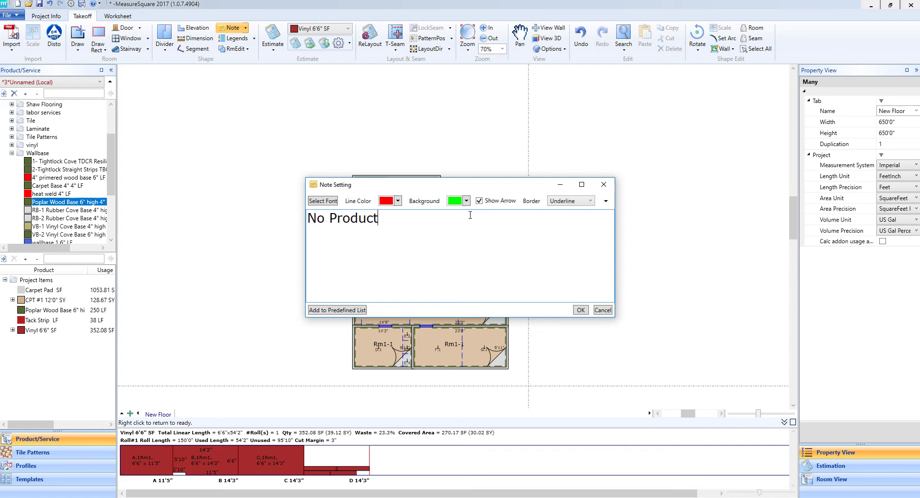
pyautogui.click(352, 311)
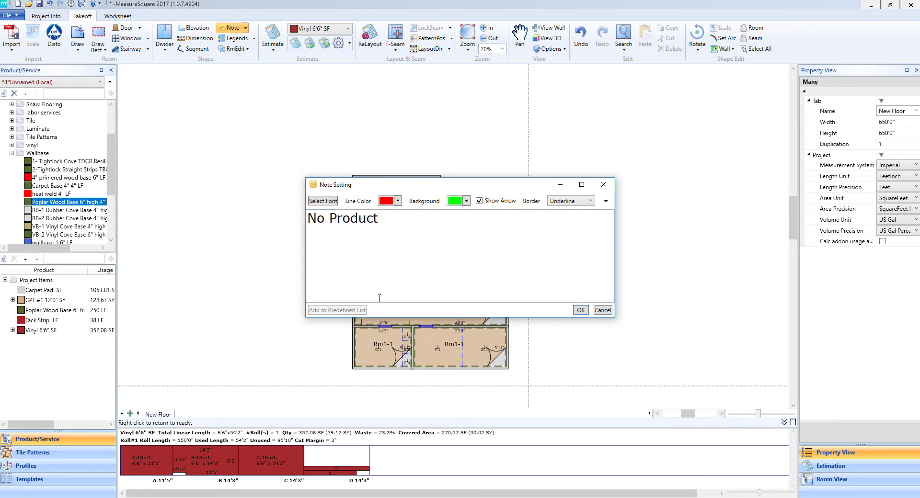
pyautogui.click(606, 202)
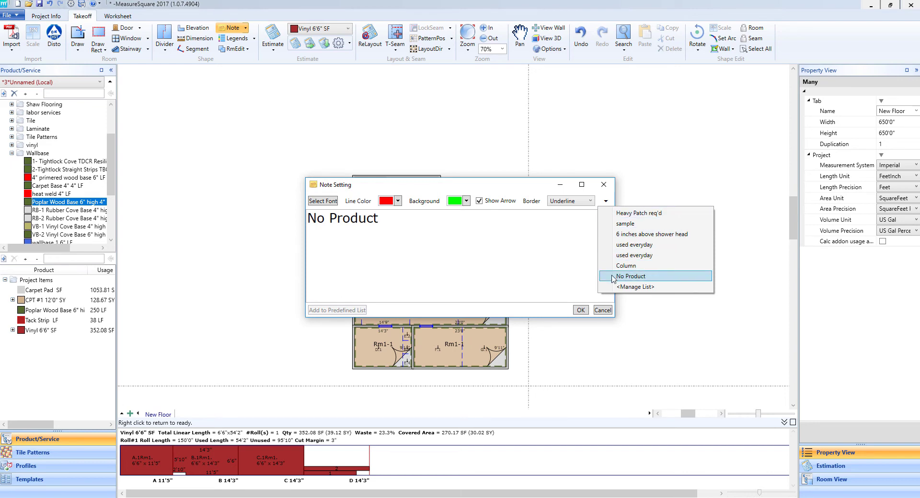
# Load 'No Product' from the predefined Text List as the note's text.
pyautogui.click(621, 287)
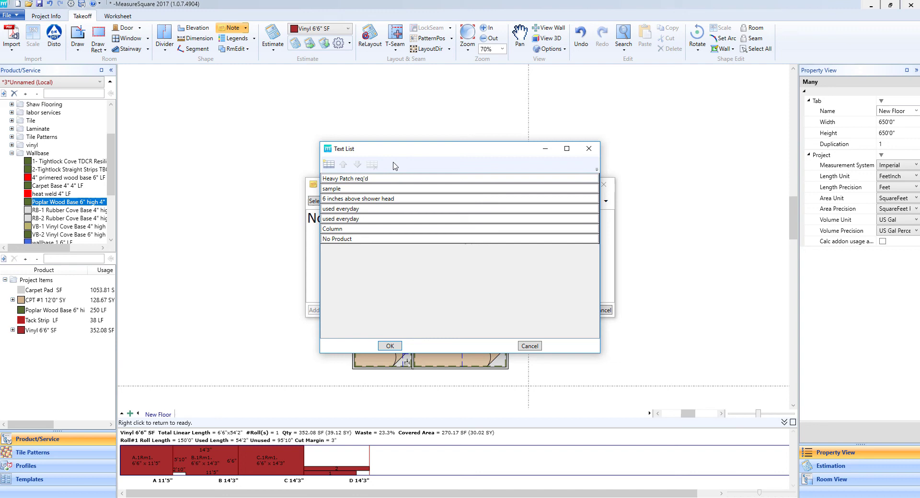
pyautogui.click(359, 241)
pyautogui.click(389, 346)
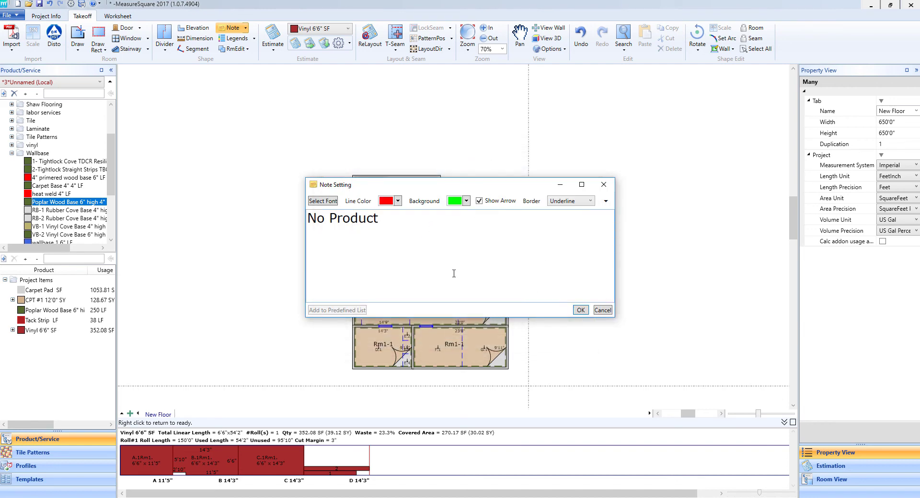
# Place the green 'No Product' note above the plan with its arrow pointing into room Rm1-1.
pyautogui.click(580, 310)
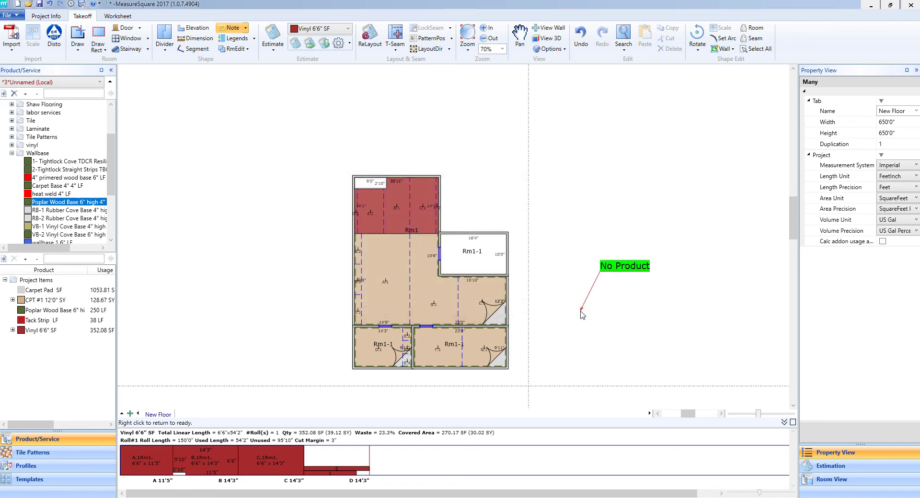
pyautogui.click(490, 242)
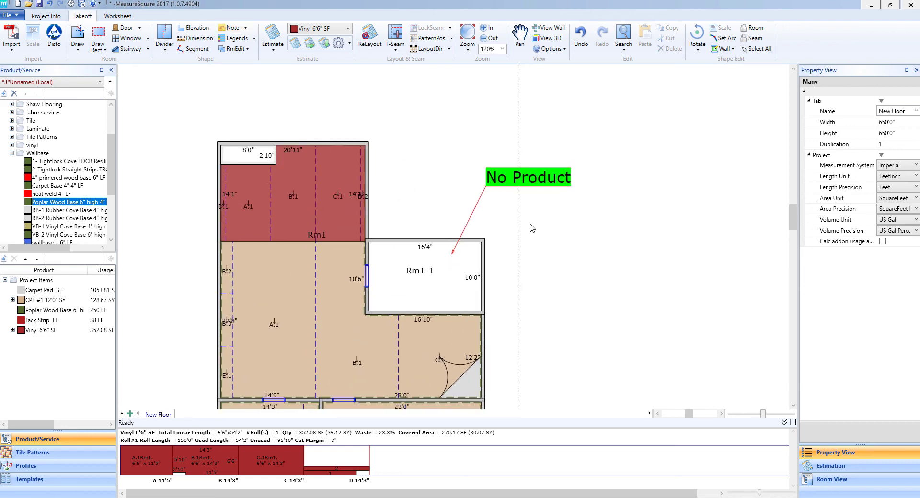
pyautogui.scroll(2, 530, 228)
pyautogui.click(509, 192)
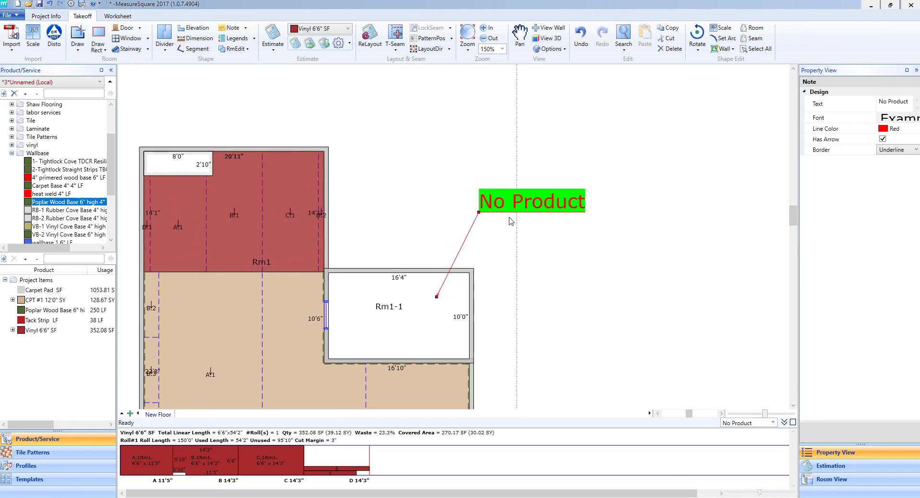
pyautogui.moveTo(505, 201); pyautogui.dragTo(512, 233)
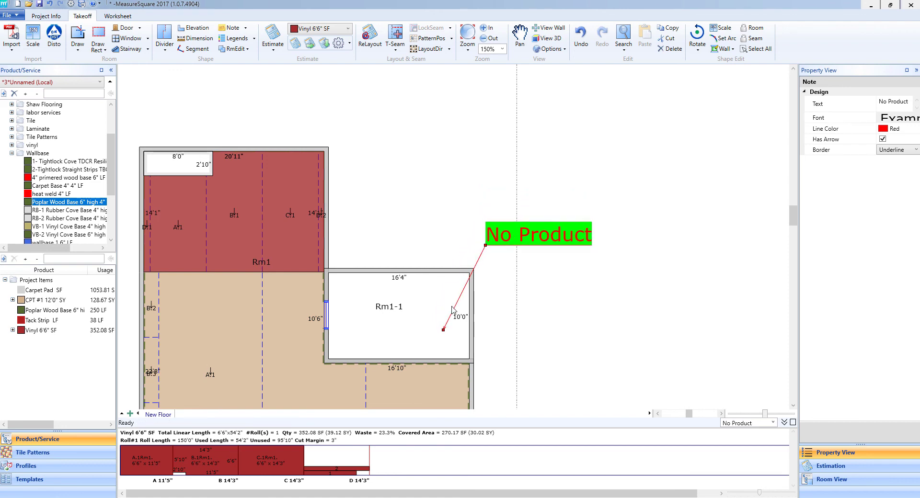
pyautogui.moveTo(443, 331); pyautogui.dragTo(424, 304)
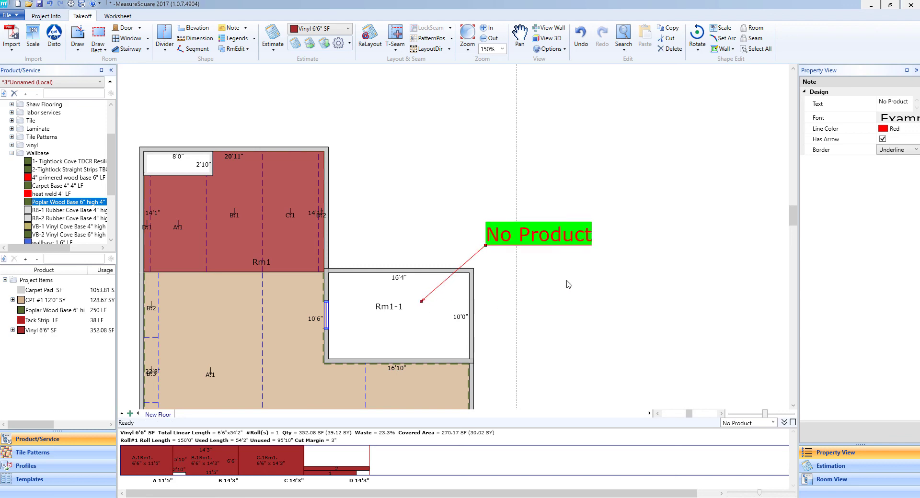
pyautogui.doubleClick(523, 241)
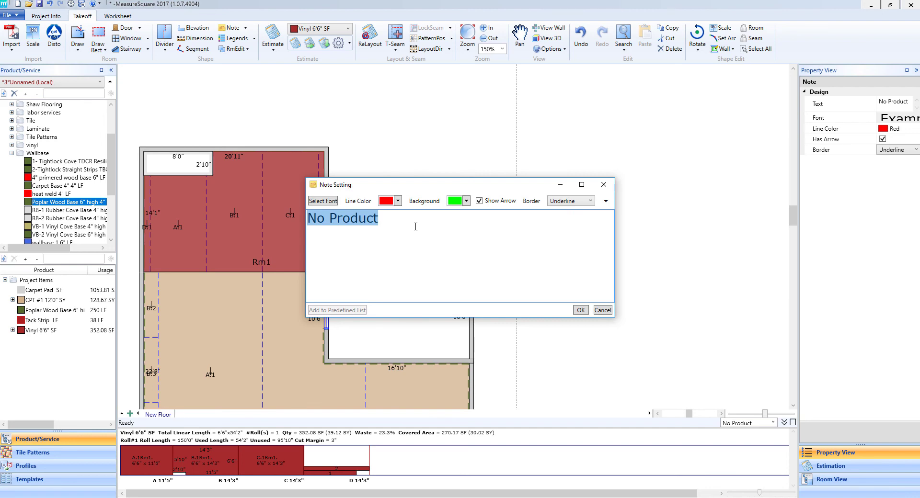
pyautogui.click(581, 309)
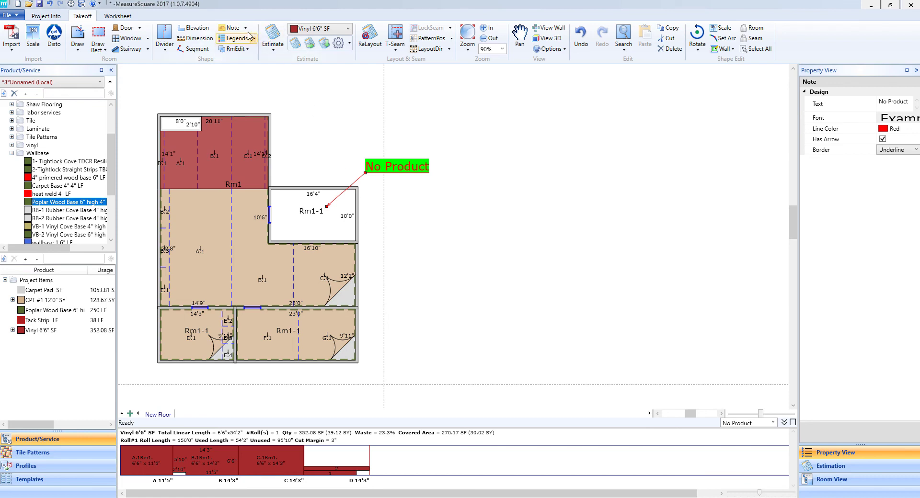
# Create a Writing note and draw the handwritten initials, checking the pen options.
pyautogui.click(247, 31)
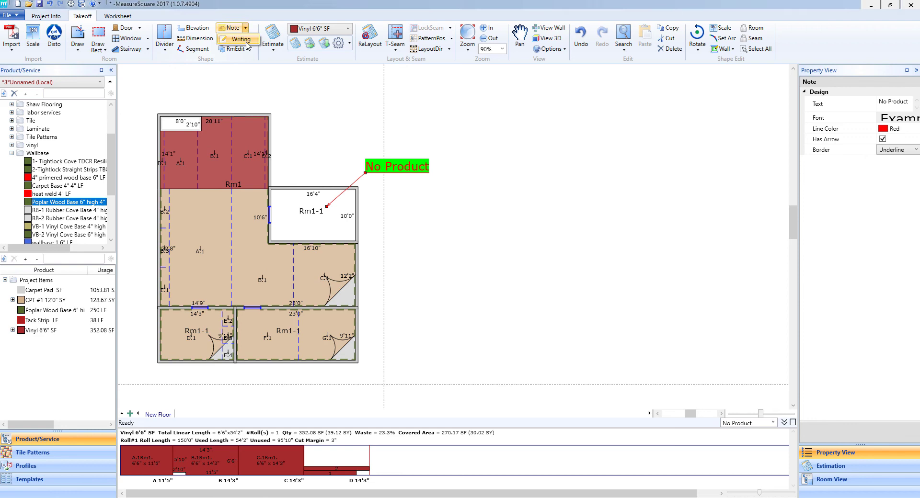
pyautogui.click(247, 43)
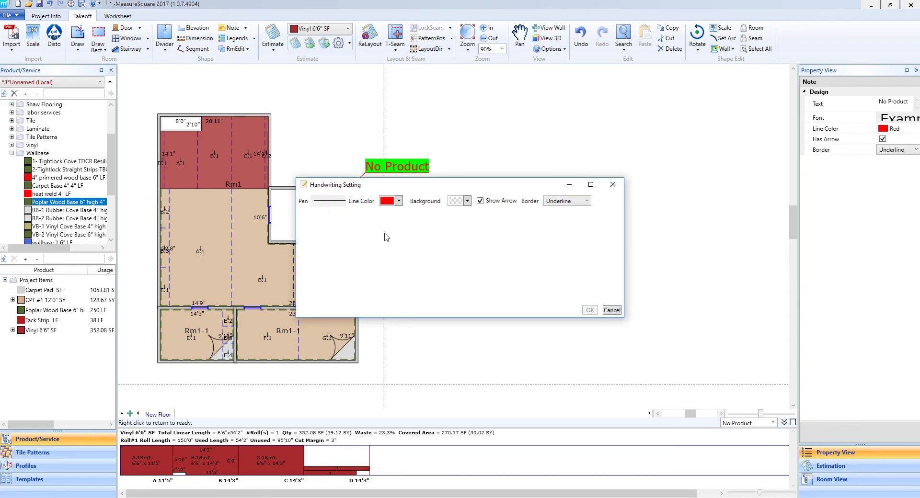
pyautogui.moveTo(378, 227)
pyautogui.mouseDown()
pyautogui.moveTo(381, 281)
pyautogui.moveTo(367, 278)
pyautogui.moveTo(397, 256)
pyautogui.moveTo(381, 263)
pyautogui.moveTo(411, 277)
pyautogui.mouseUp()
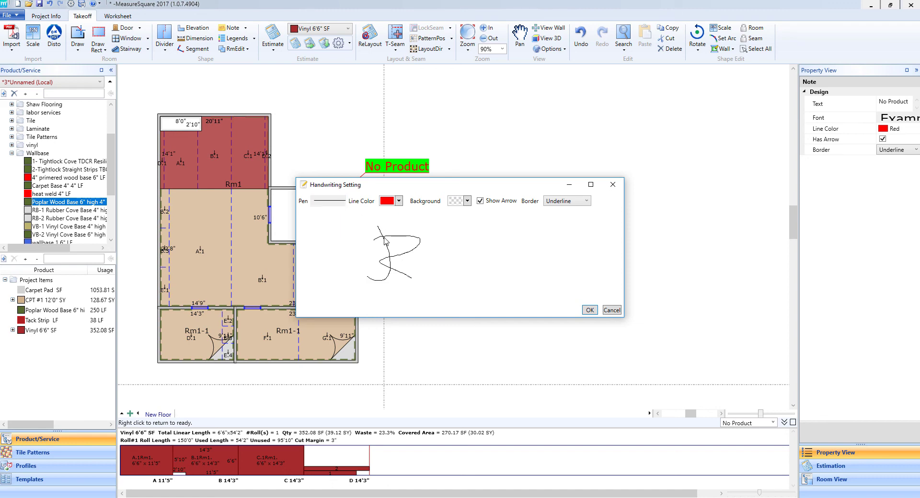
pyautogui.click(338, 203)
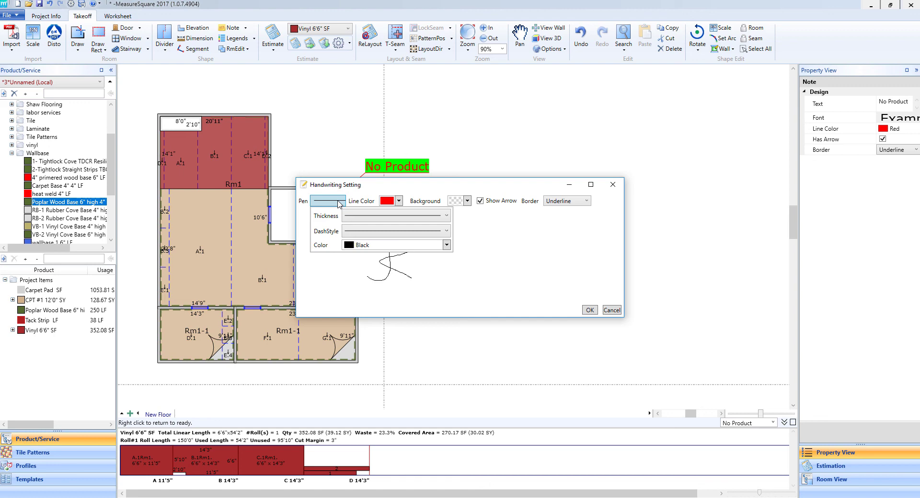
pyautogui.moveTo(378, 226)
pyautogui.mouseDown()
pyautogui.moveTo(420, 238)
pyautogui.moveTo(381, 249)
pyautogui.mouseUp()
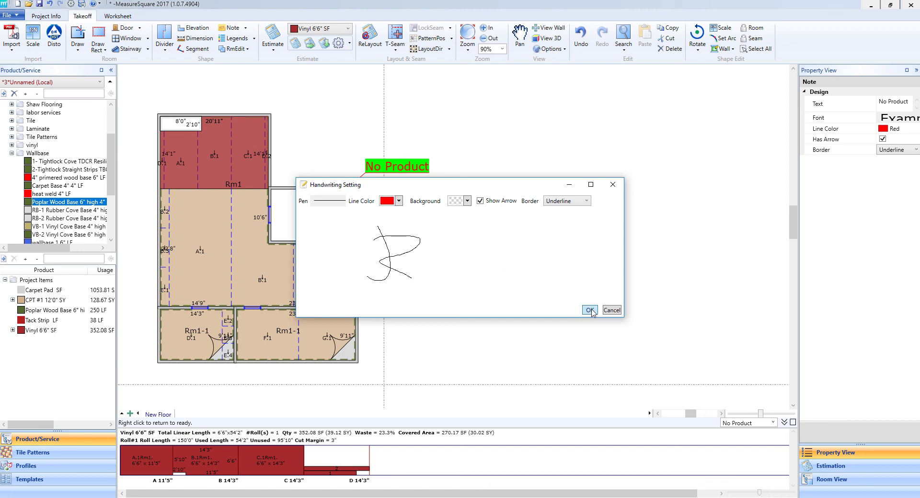
pyautogui.click(591, 310)
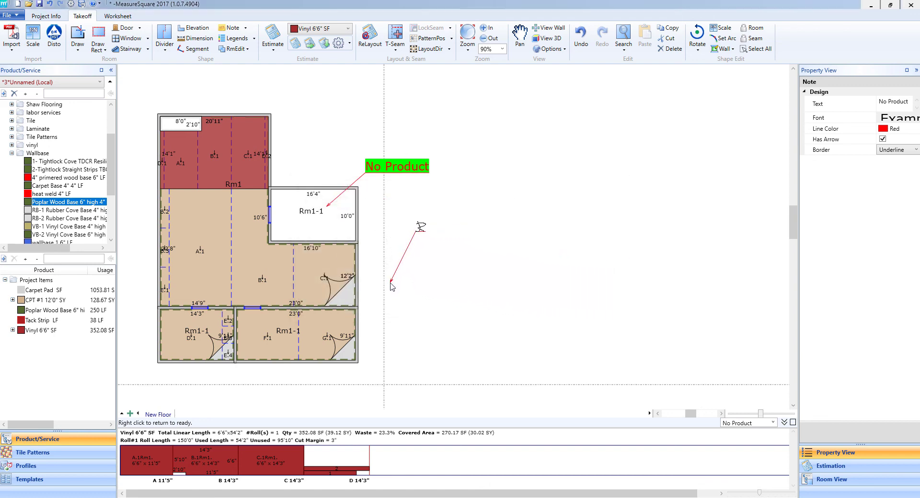
# Place the handwritten initials right of the plan and reopen their Handwriting Setting.
pyautogui.scroll(3, 391, 286)
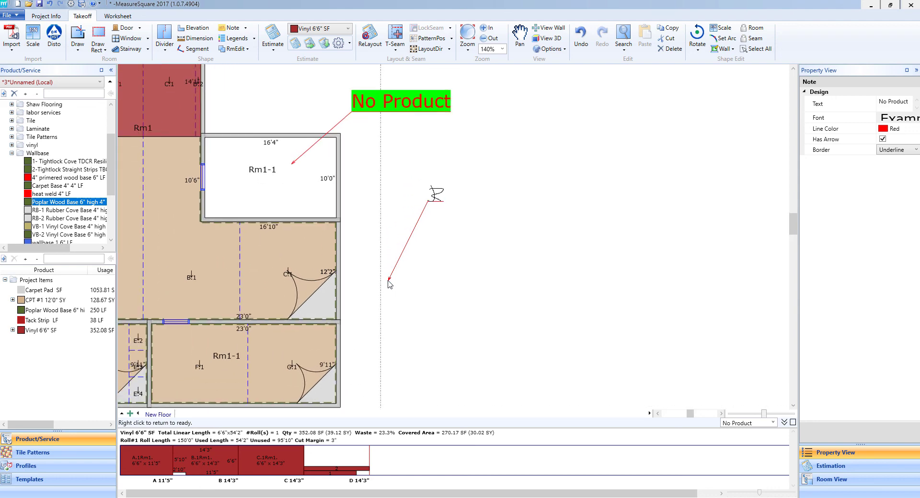
pyautogui.click(389, 282)
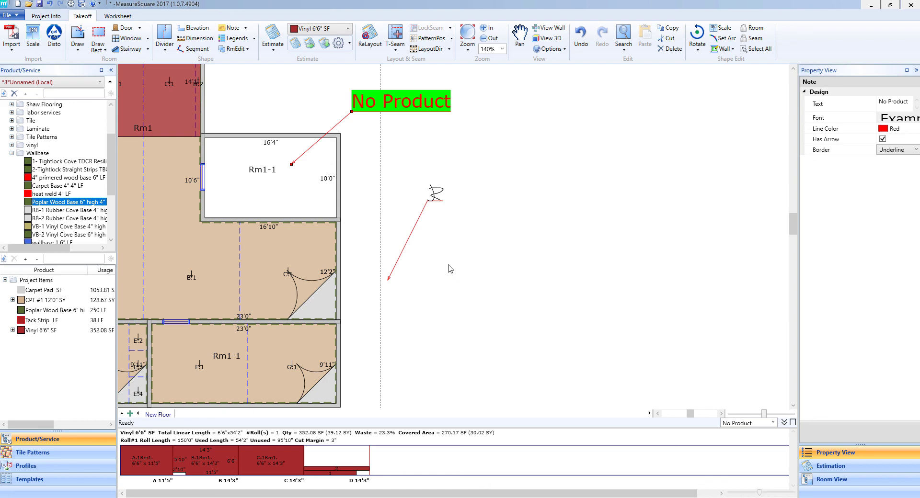
pyautogui.doubleClick(435, 195)
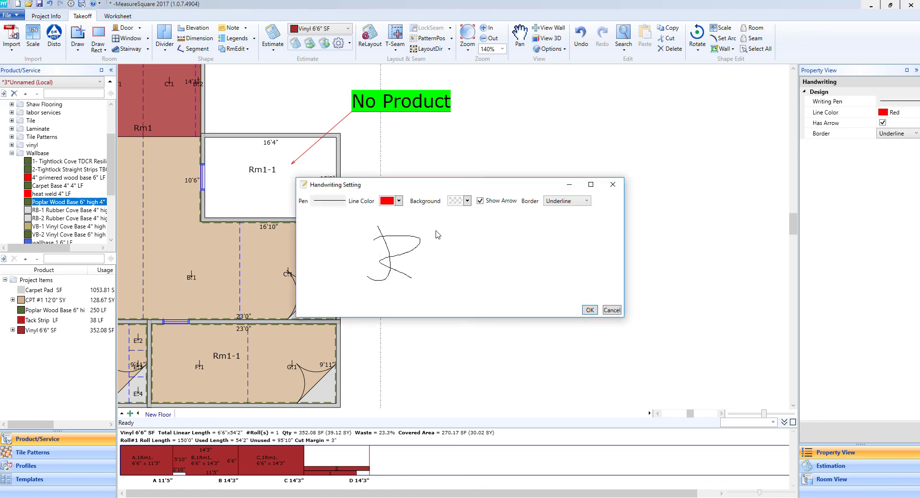